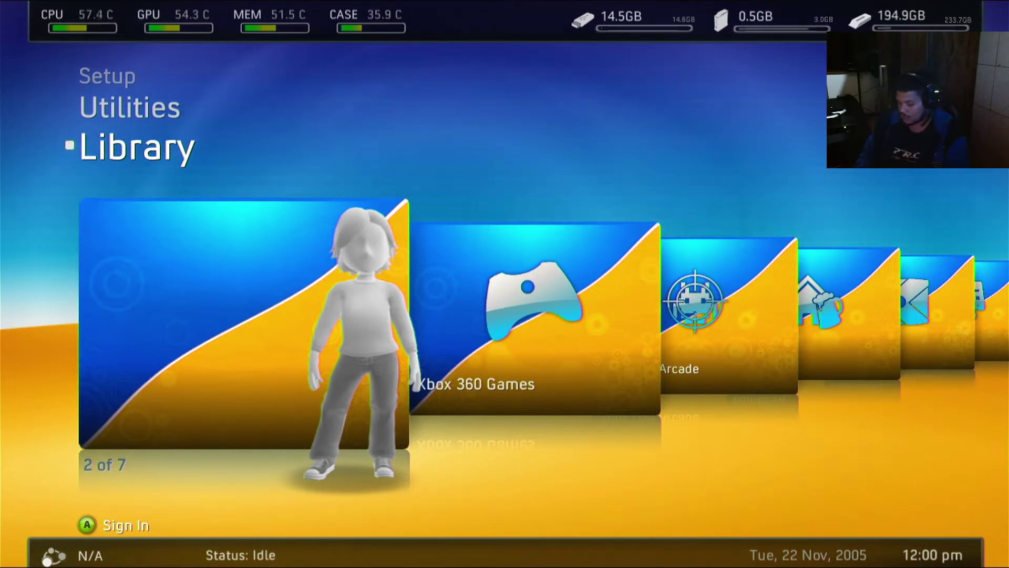
Bring up the Xbox 360 power-off options and turn off the console with Desligar Console.
key(super)
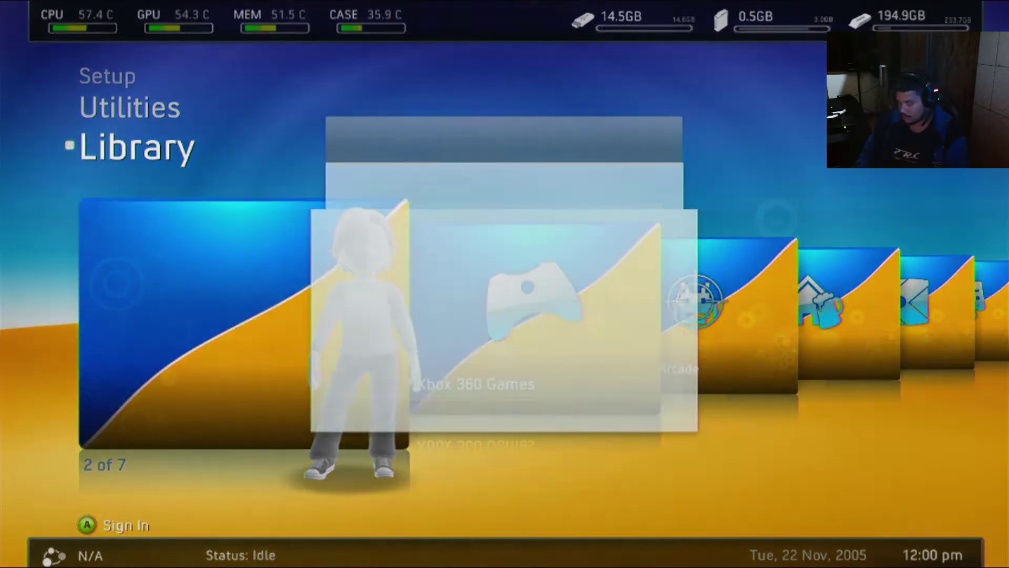
key(Up)
key(Up)
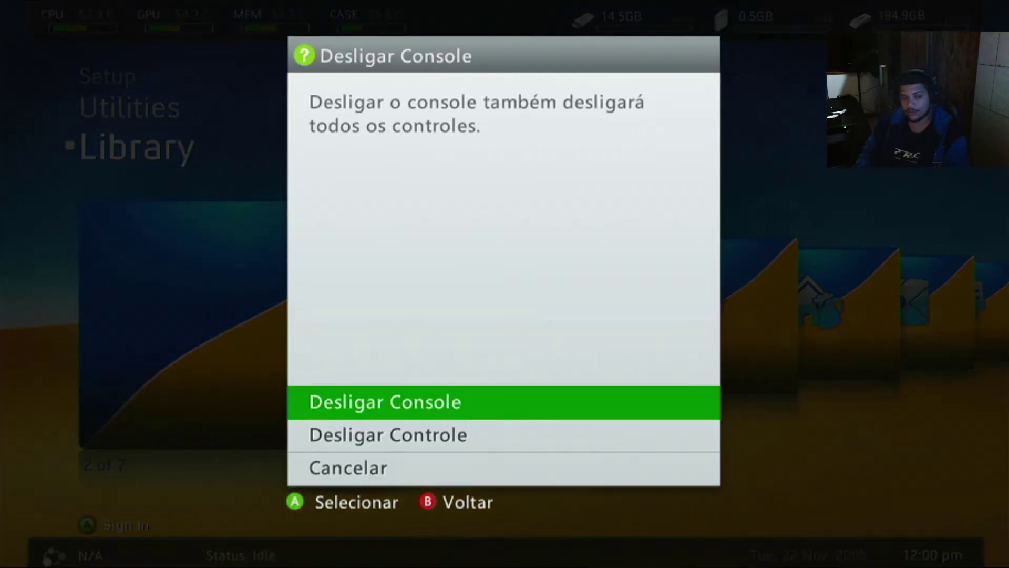
key(Return)
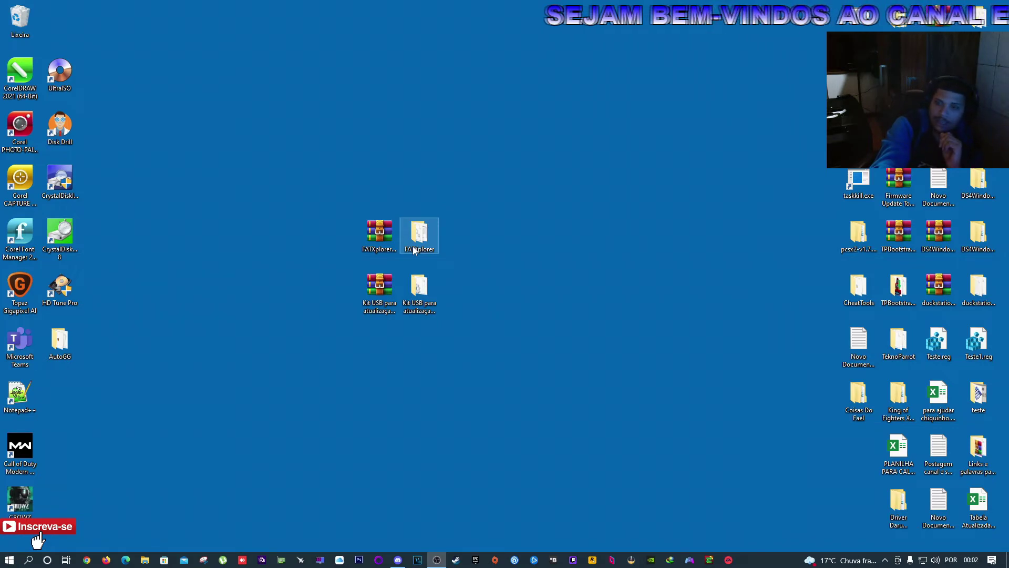
Switch to File Explorer on the PC, maximize it and open the XBOX R (H:) drive.
click(414, 312)
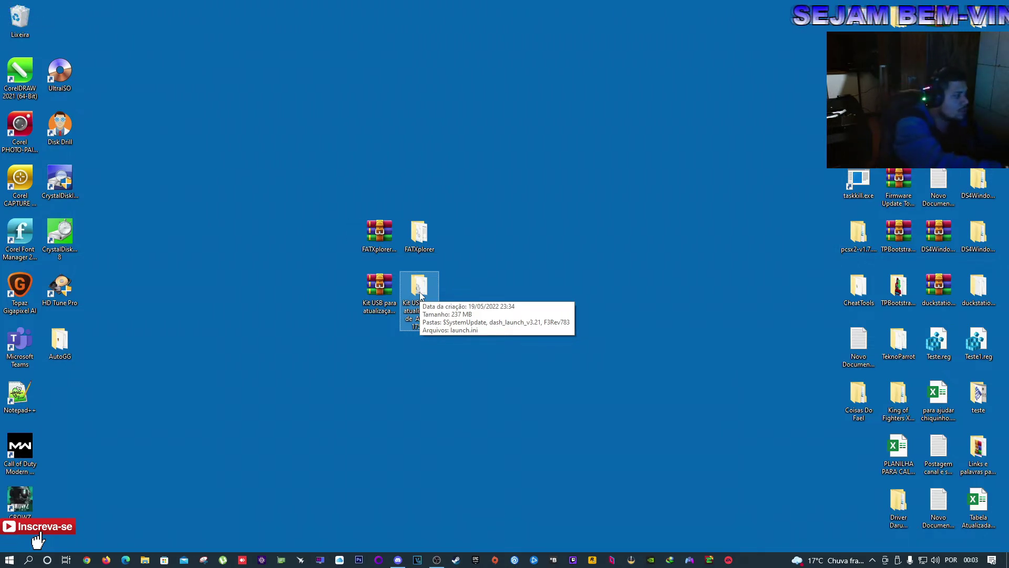
click(143, 560)
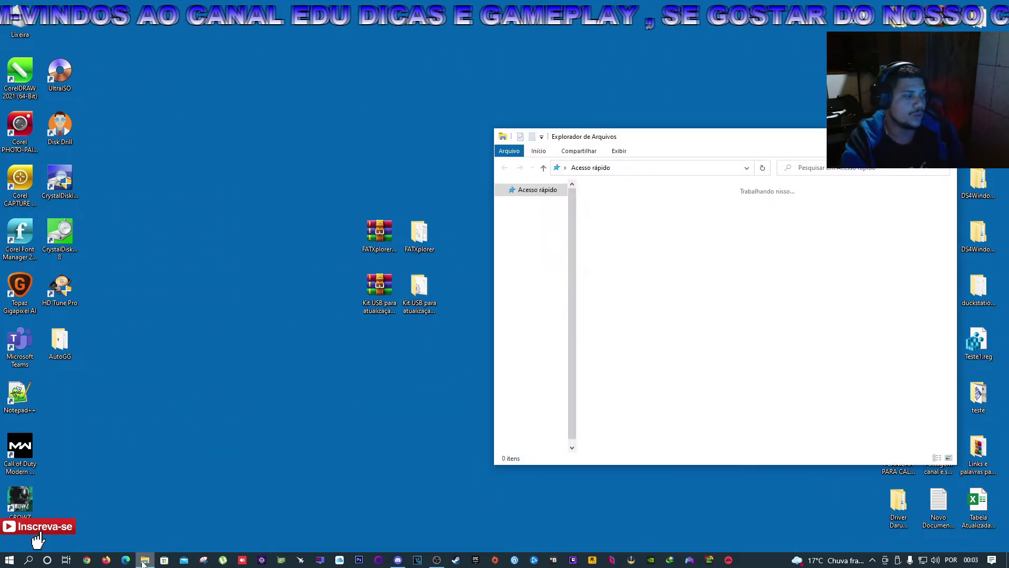
key(super+Up)
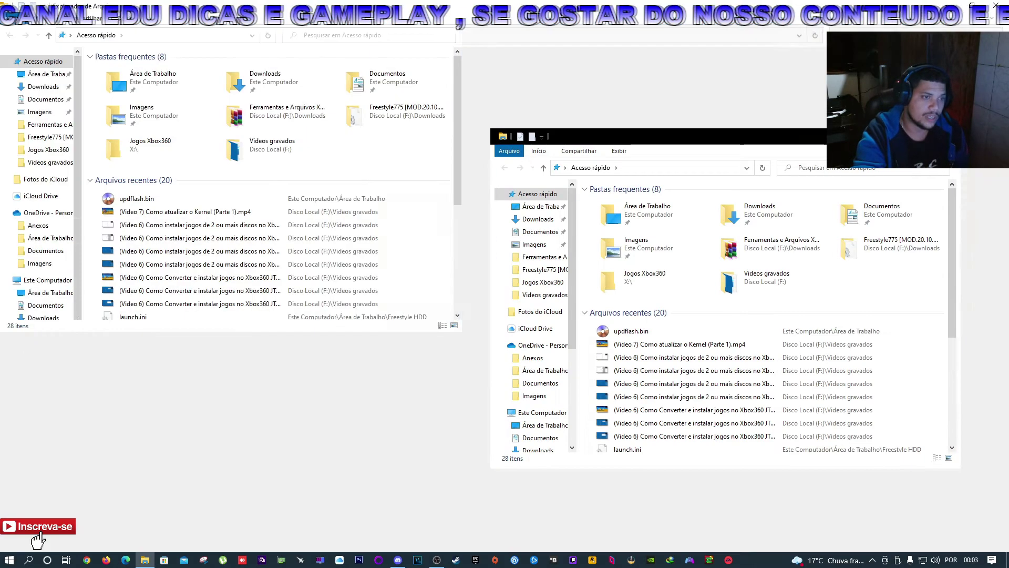
click(42, 280)
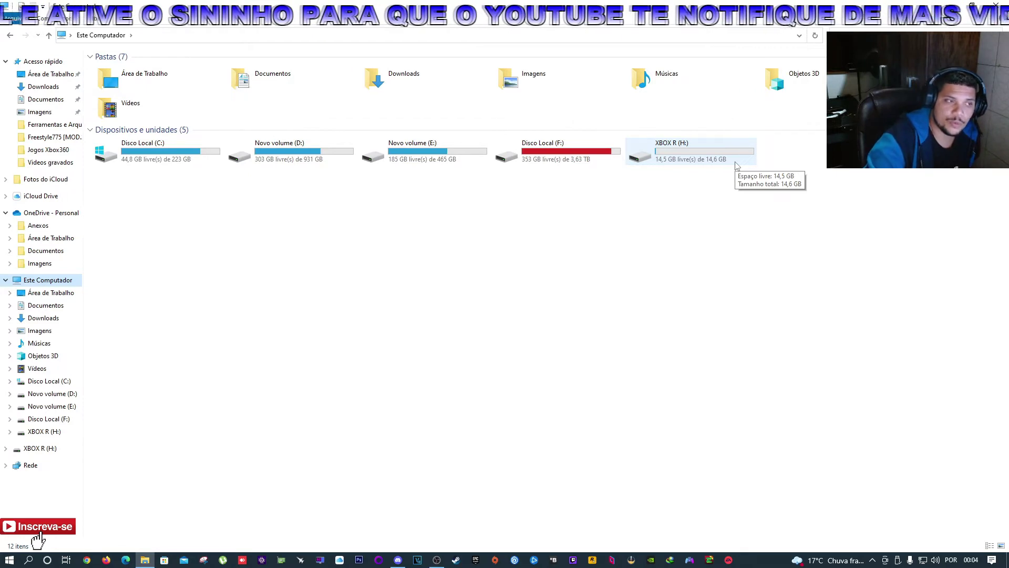
double_click(701, 158)
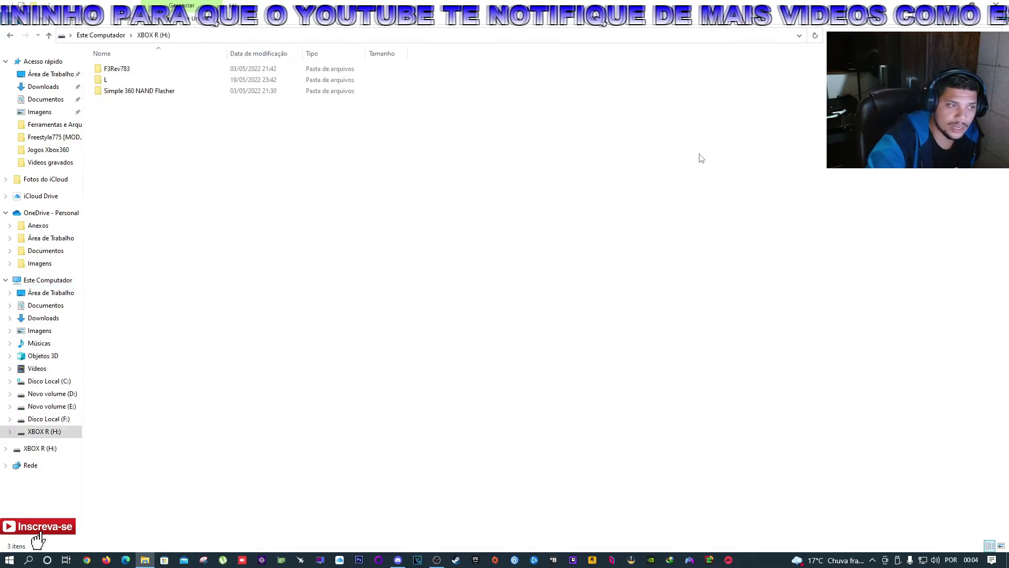
Delete the Simple 360 NAND Flasher folder from the XBOX R (H:) drive.
click(134, 95)
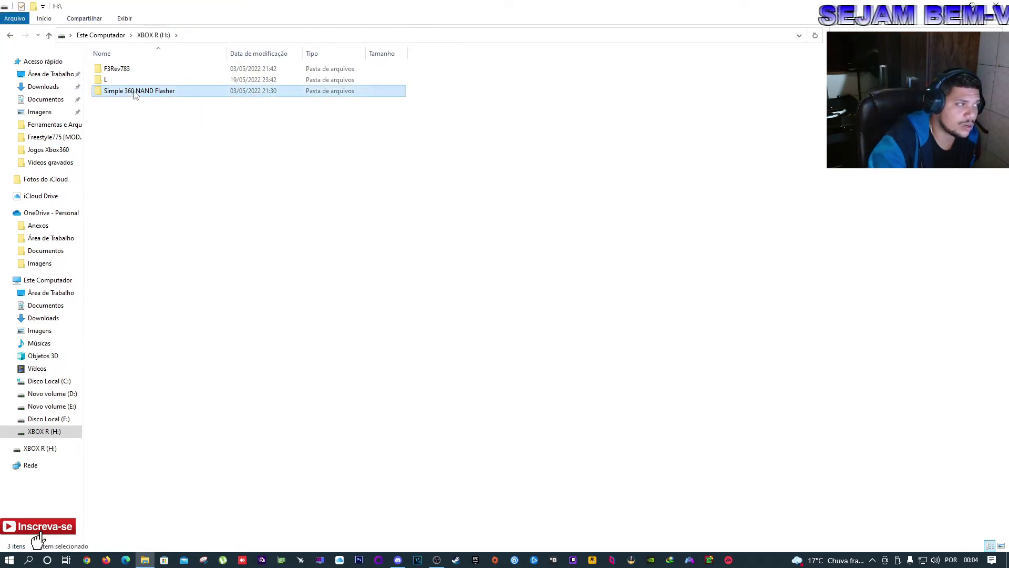
right_click(150, 90)
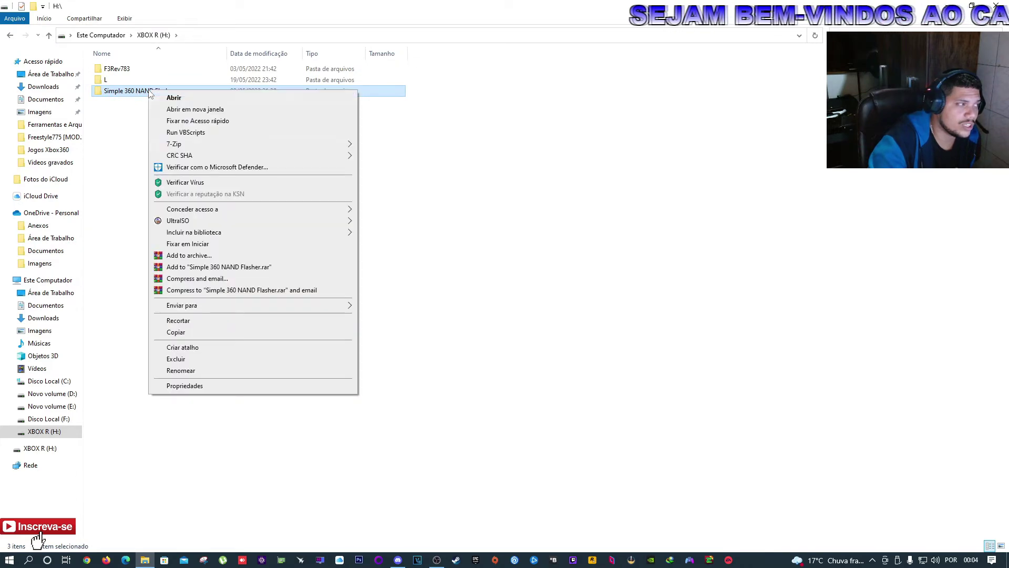
click(176, 360)
click(545, 325)
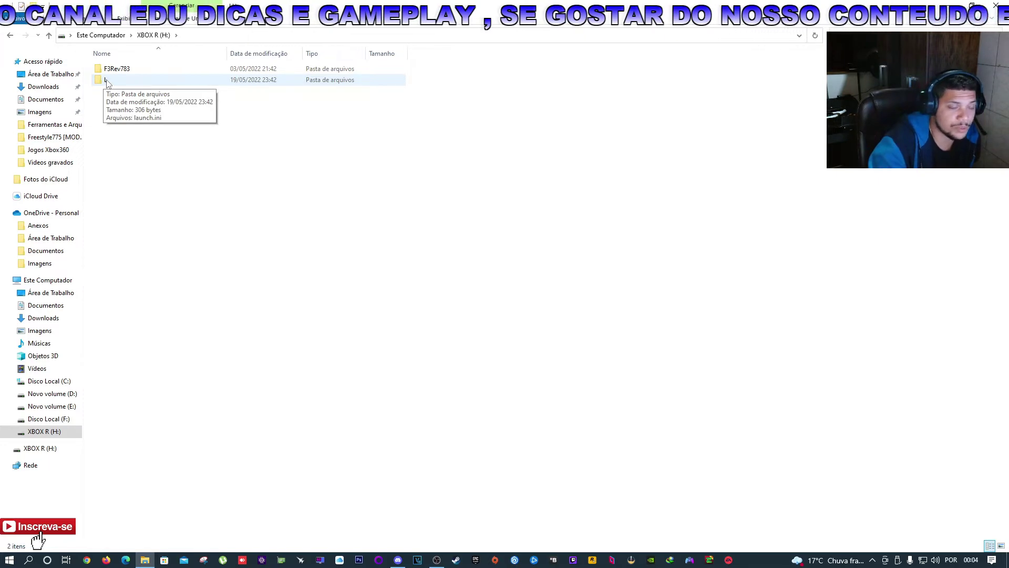
Check the contents of the L folder on the XBOX R (H:) drive, return to the drive's root and close the window.
double_click(106, 82)
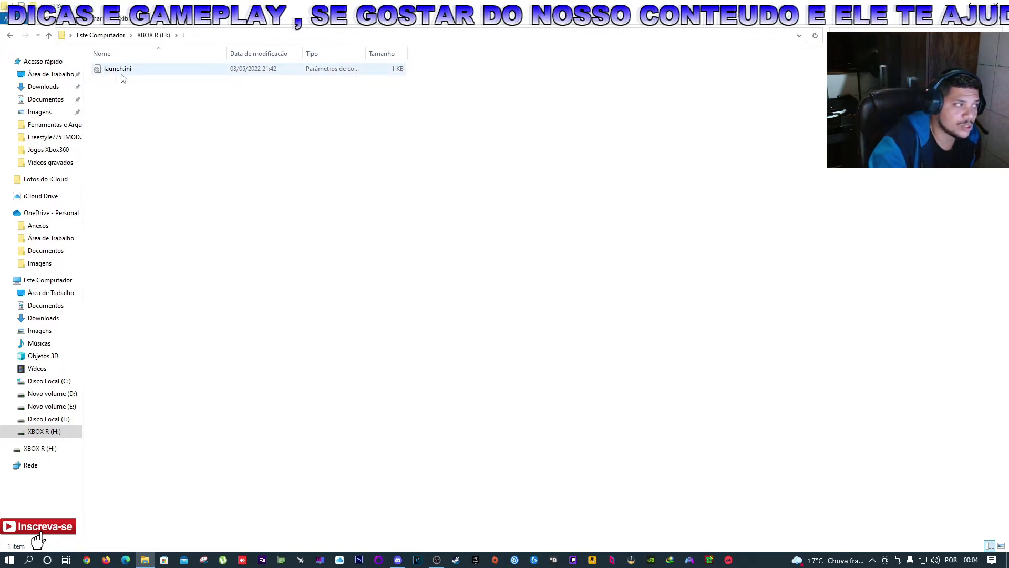
key(BackSpace)
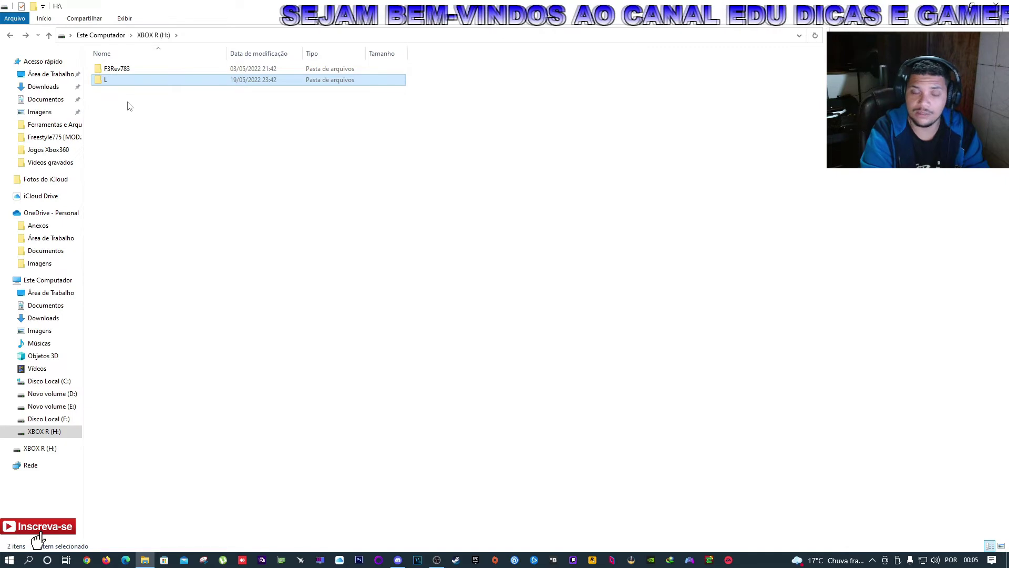
double_click(111, 80)
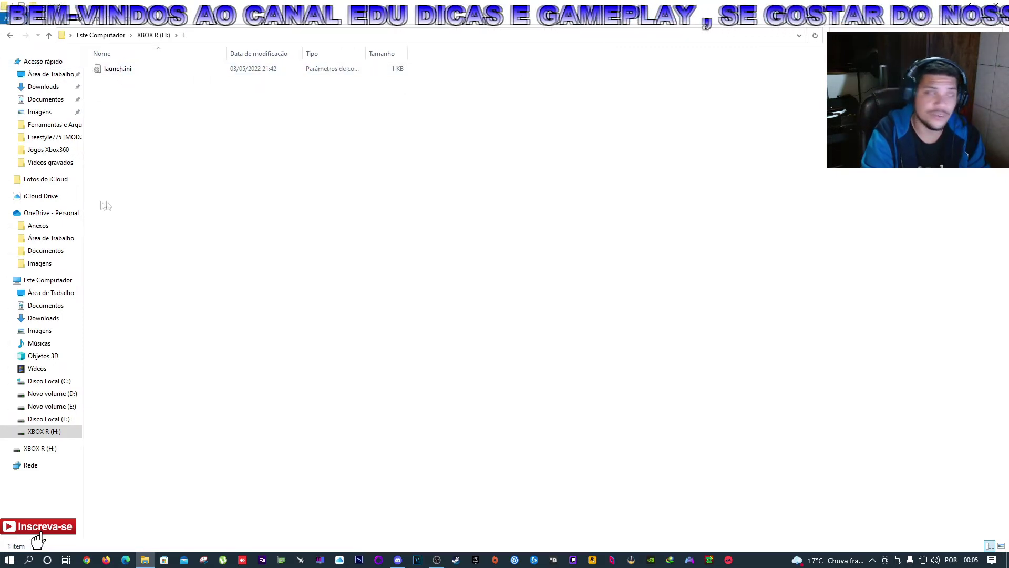
key(alt+Left)
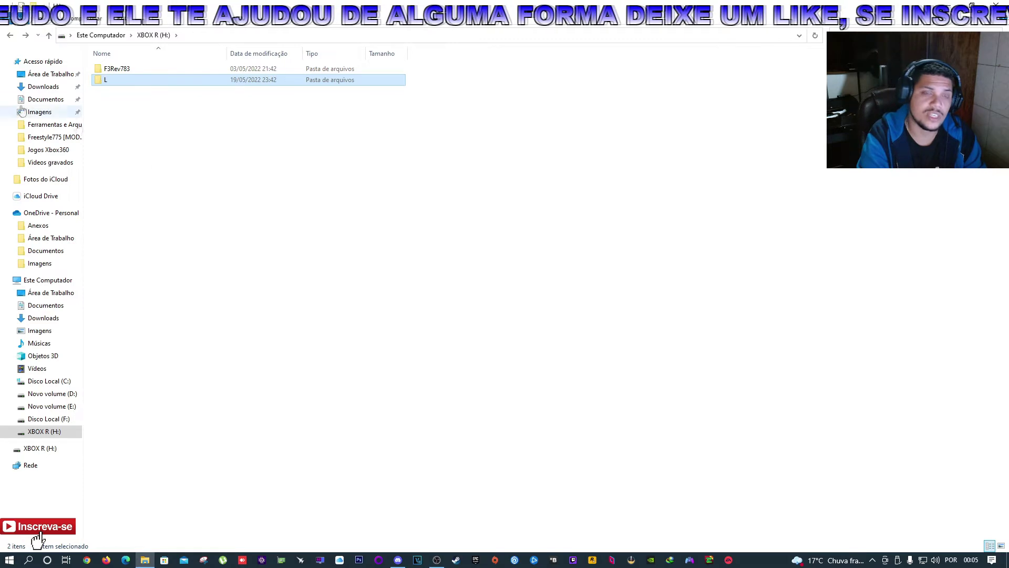
mouse_move(117, 82)
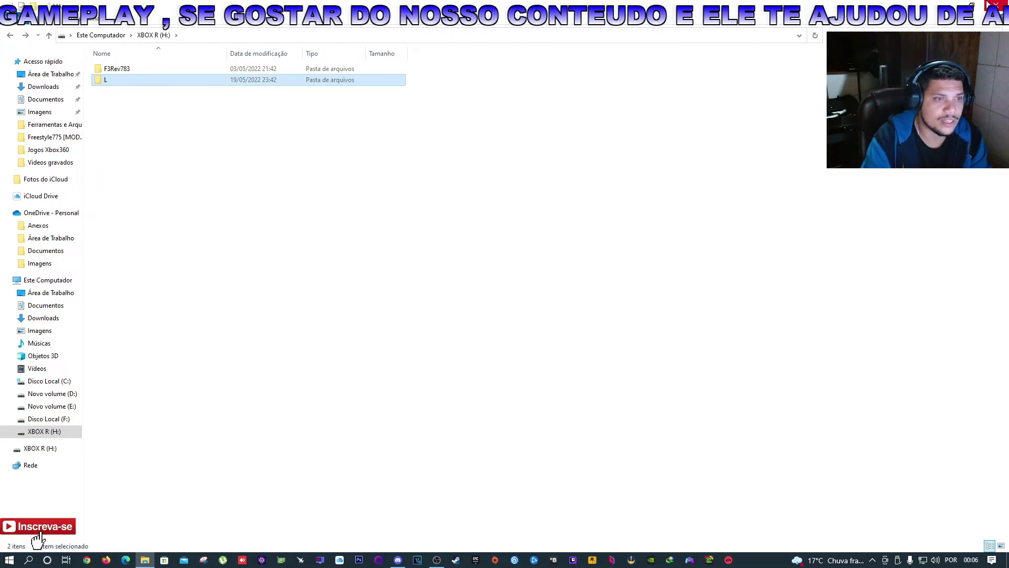
click(995, 5)
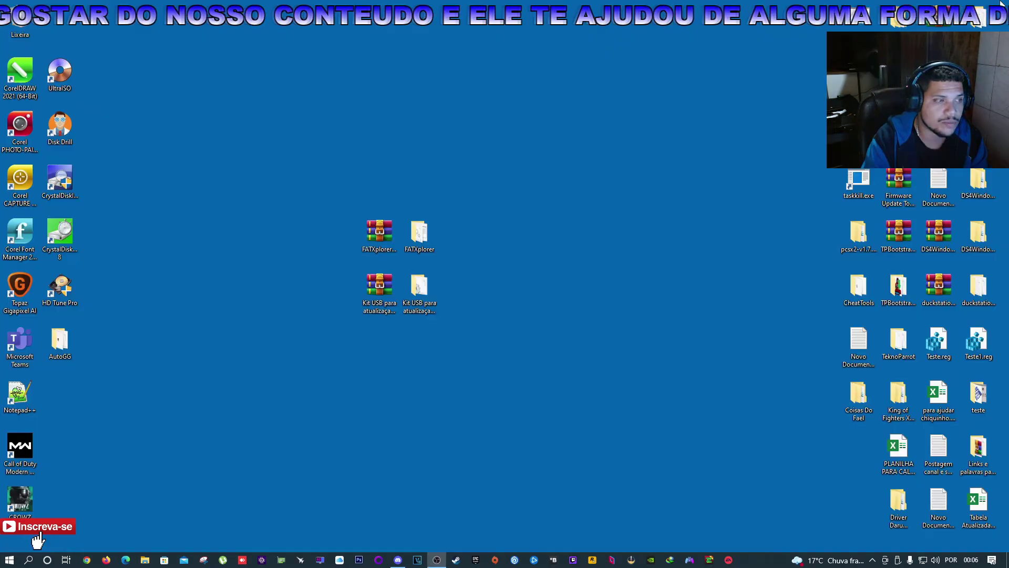
Review the files in the desktop folder Kit USB para atualizaçao de Avatar 17559 and close it.
double_click(426, 299)
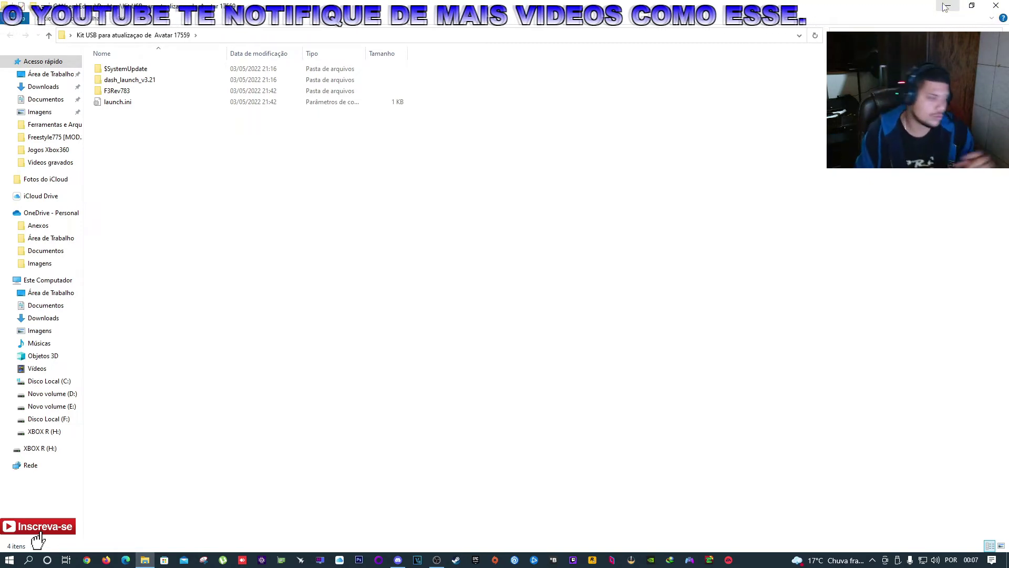
click(997, 6)
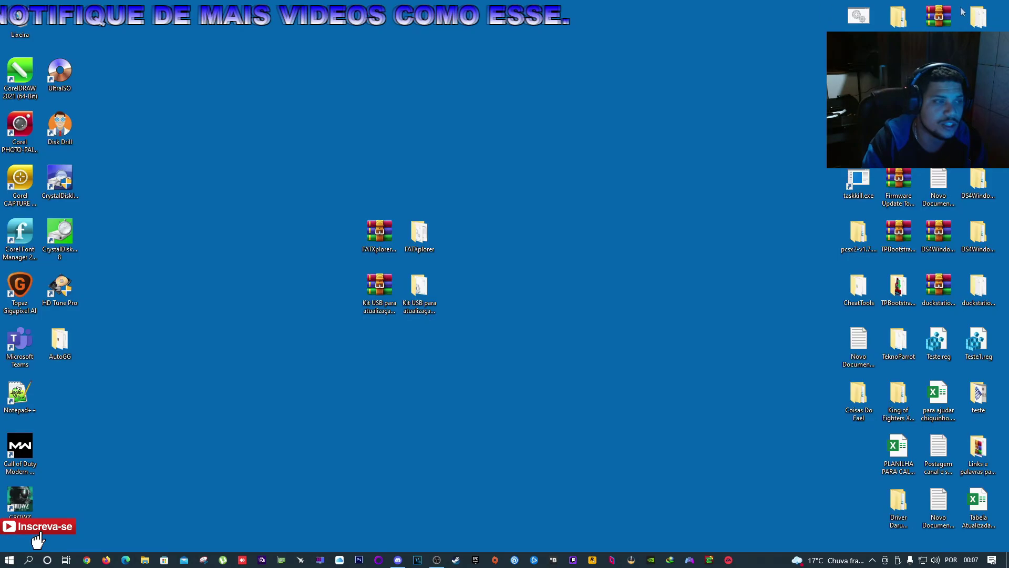
Launch FATXplorer.exe from the FATXplorer desktop folder, then show and refresh its device list.
double_click(426, 236)
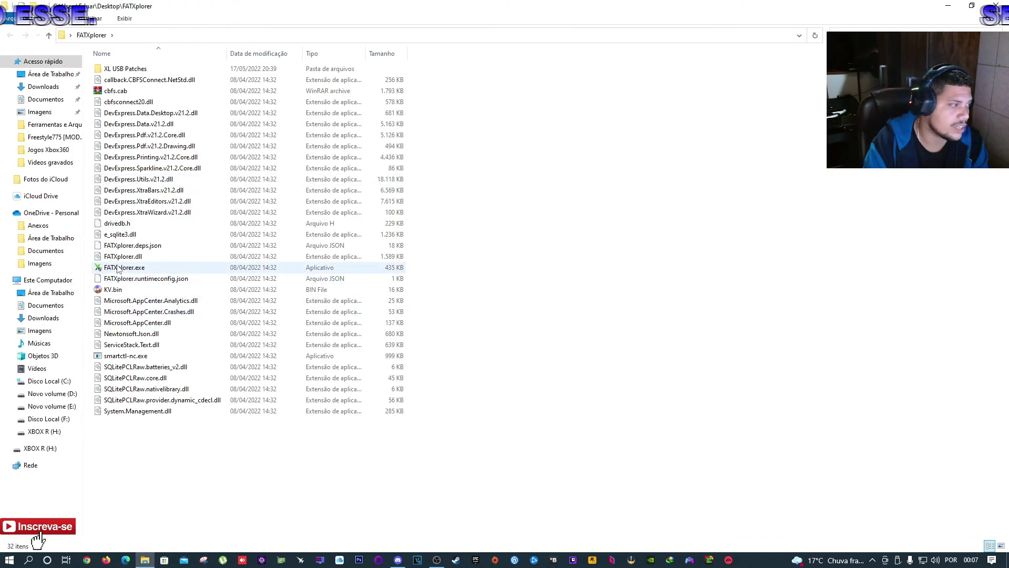
click(118, 268)
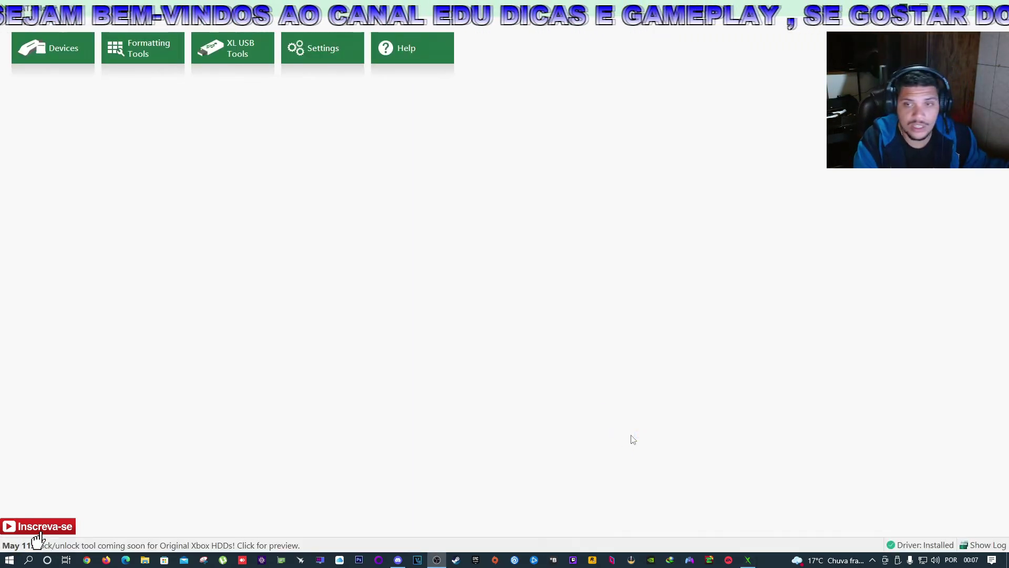
click(48, 46)
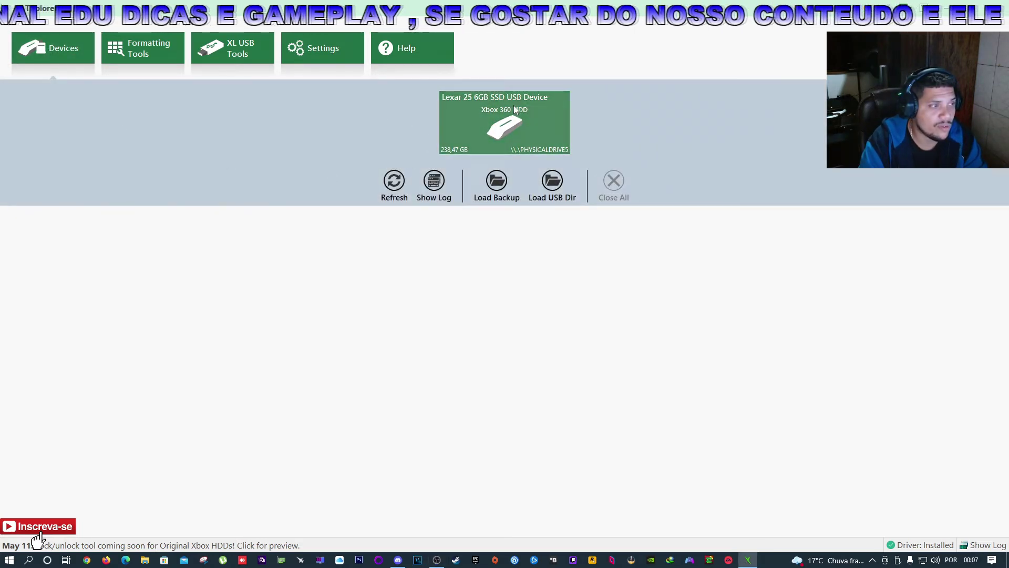
mouse_move(513, 105)
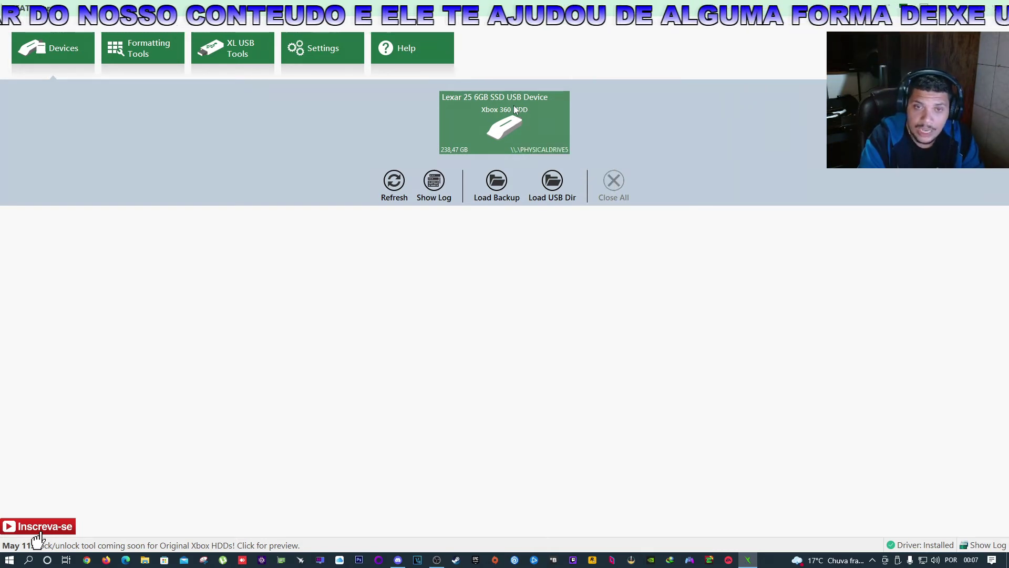
click(391, 188)
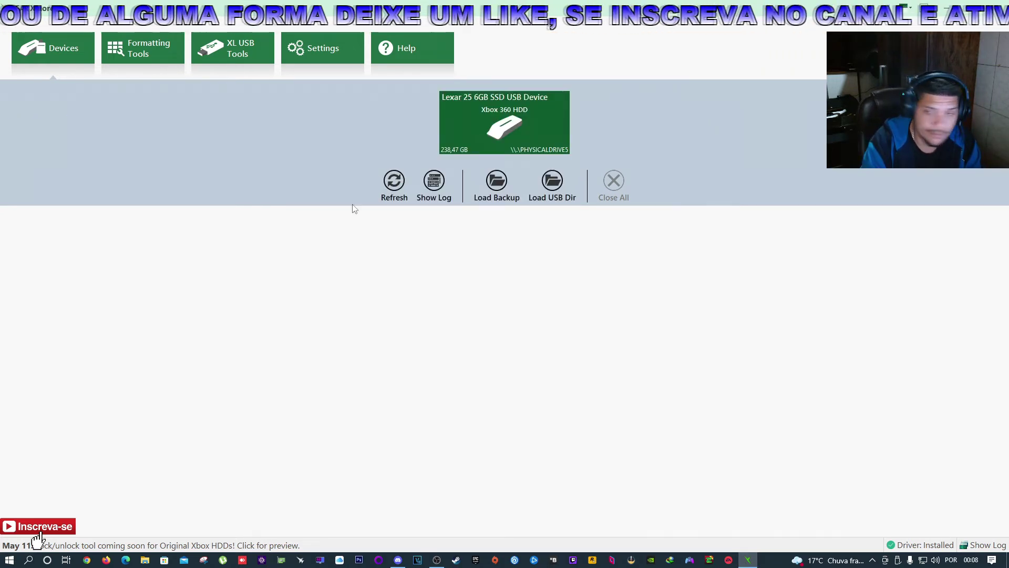
Load the Lexar SSD Xbox 360 HDD and mount its Content Partition on drive letter X.
mouse_move(493, 138)
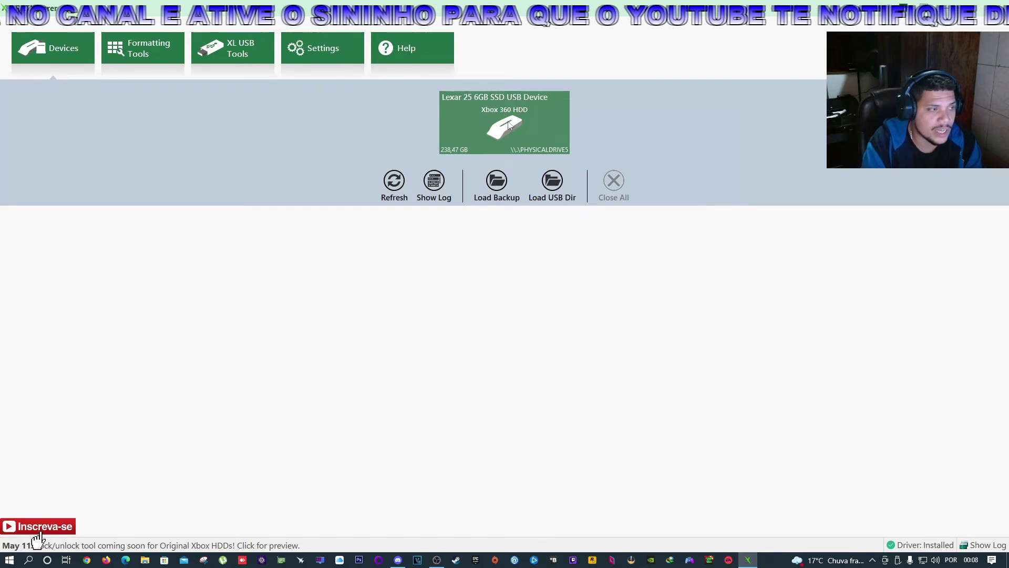
click(507, 124)
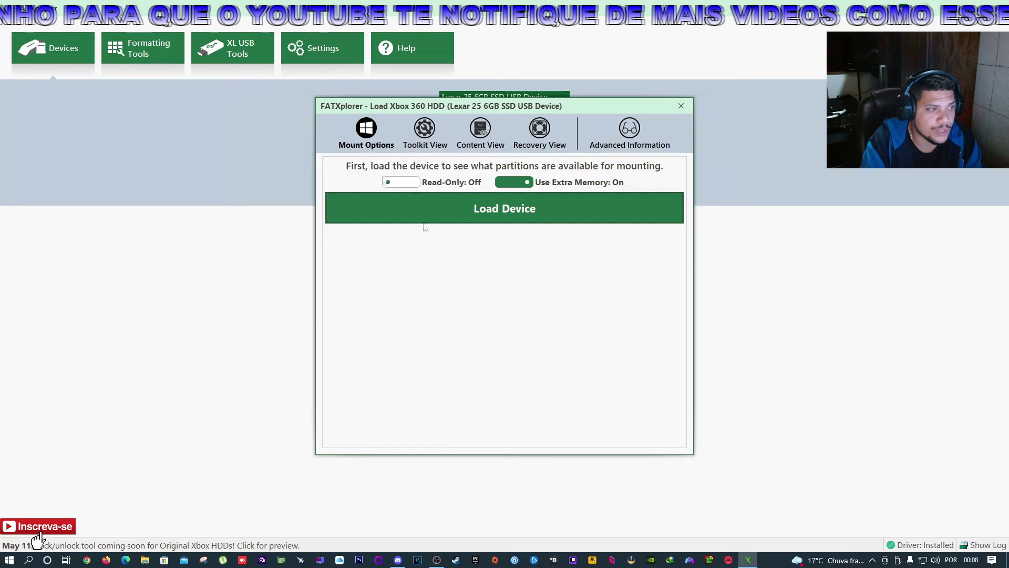
click(505, 212)
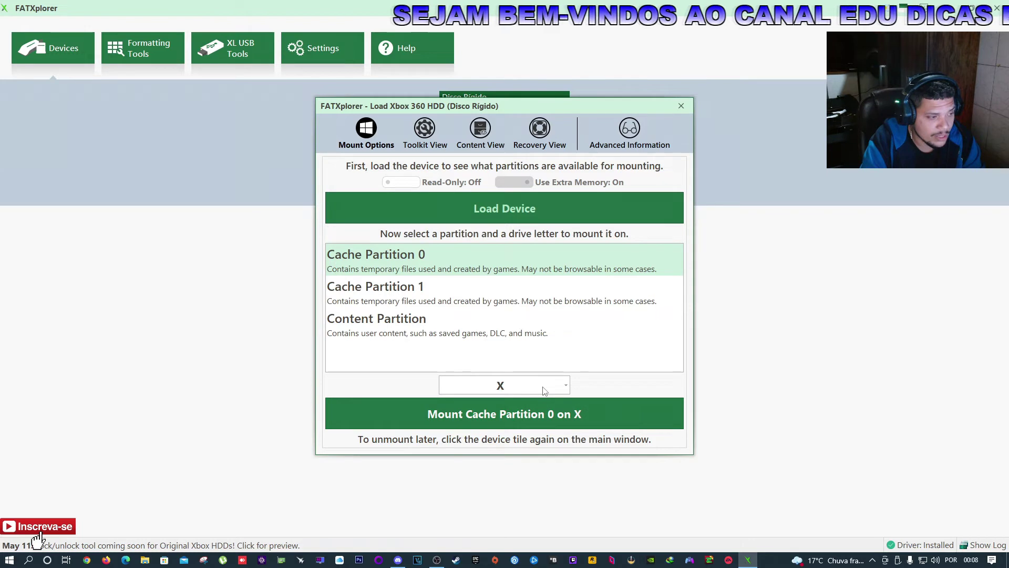
click(456, 299)
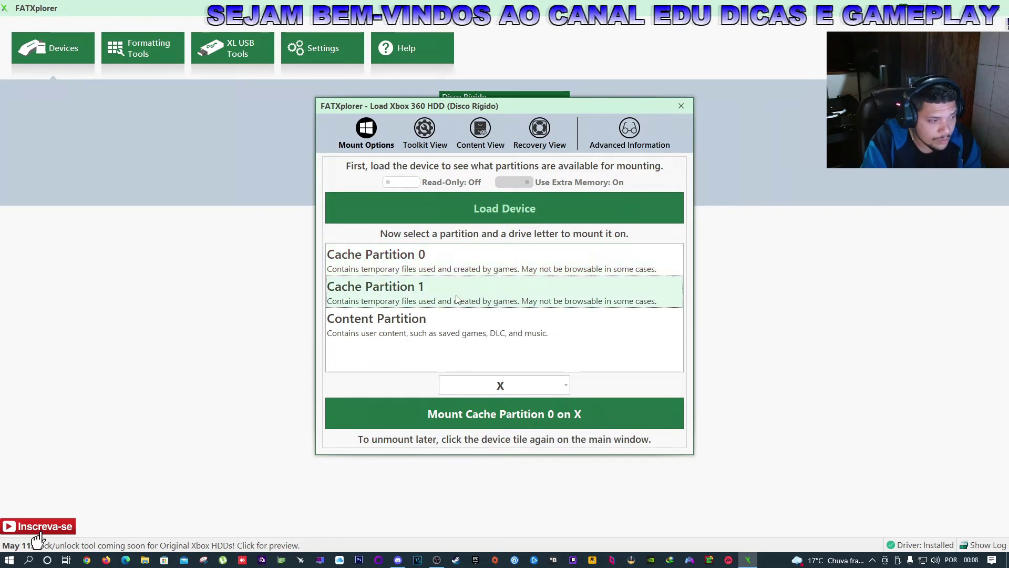
click(456, 319)
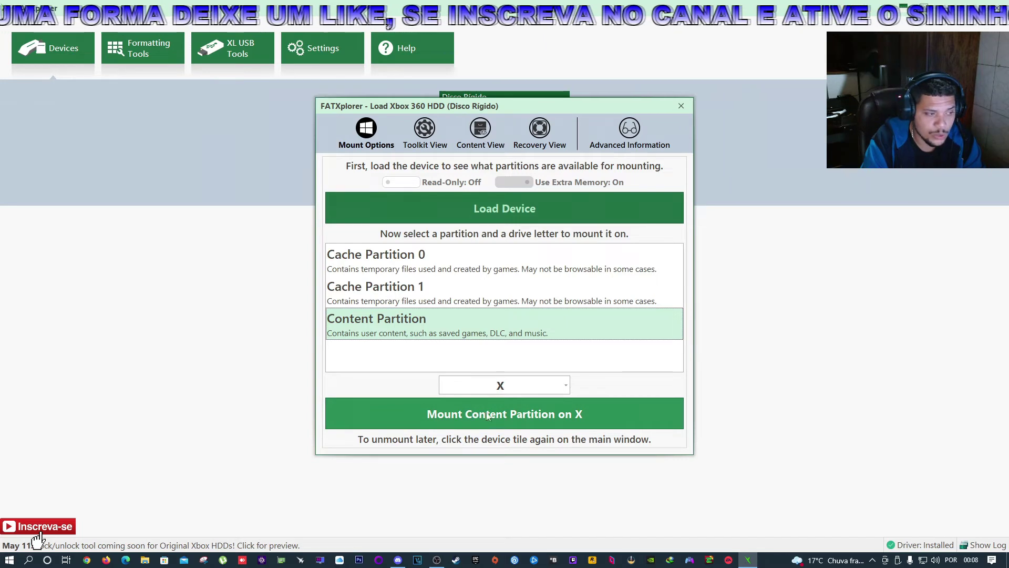
click(520, 413)
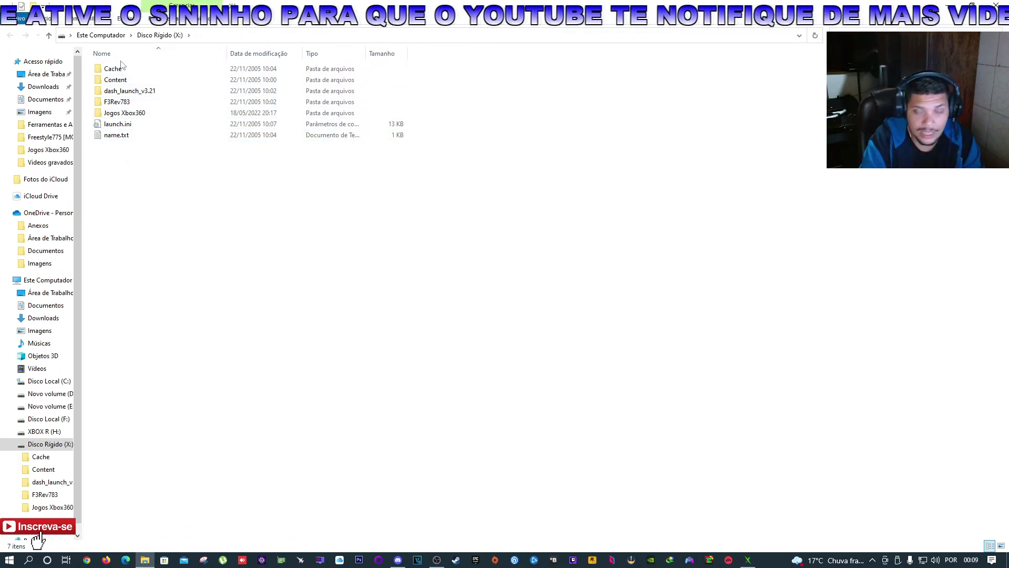
Clear the mounted drive and FATXplorer windows away, and open the Kit USB para atualizaçao de Avatar 17559 folder snapped to the right half of the screen.
click(996, 5)
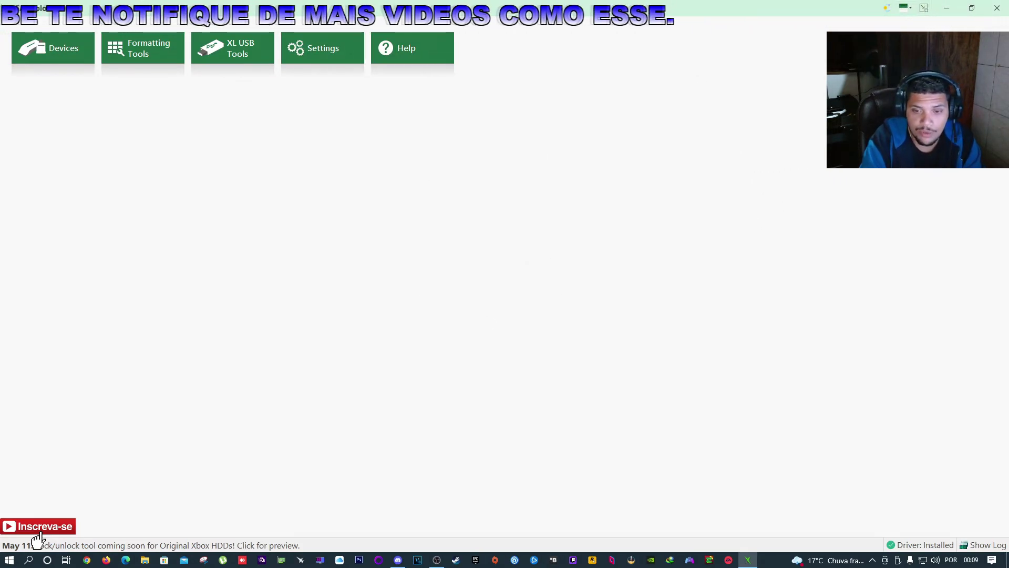
click(948, 5)
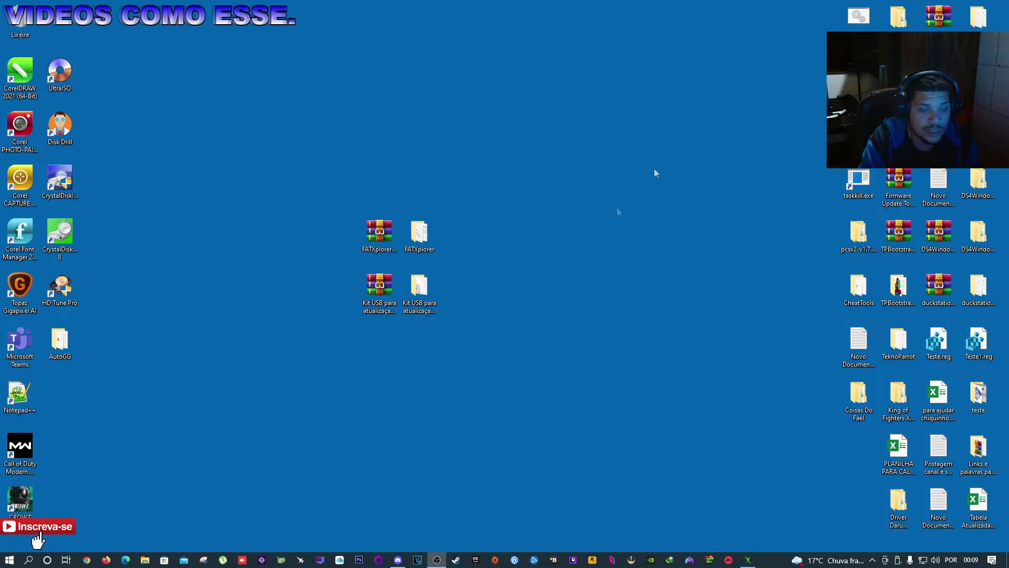
mouse_move(745, 562)
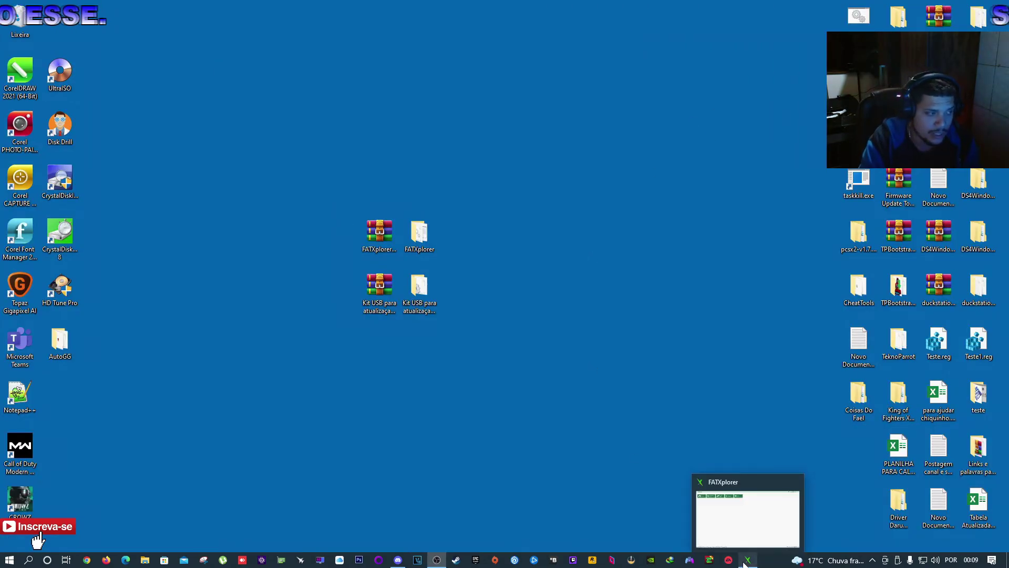
double_click(428, 285)
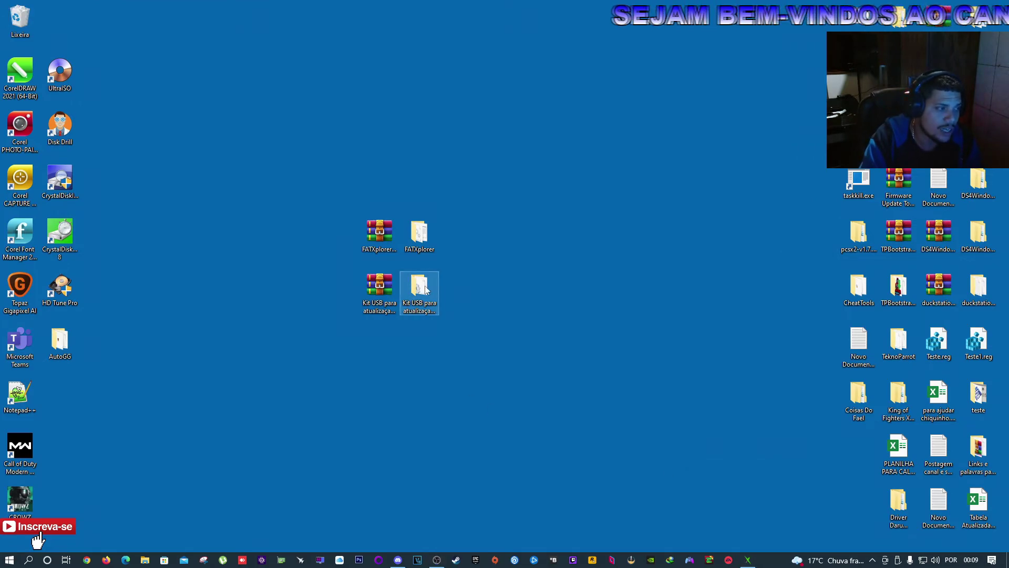
drag(525, 5, 1008, 139)
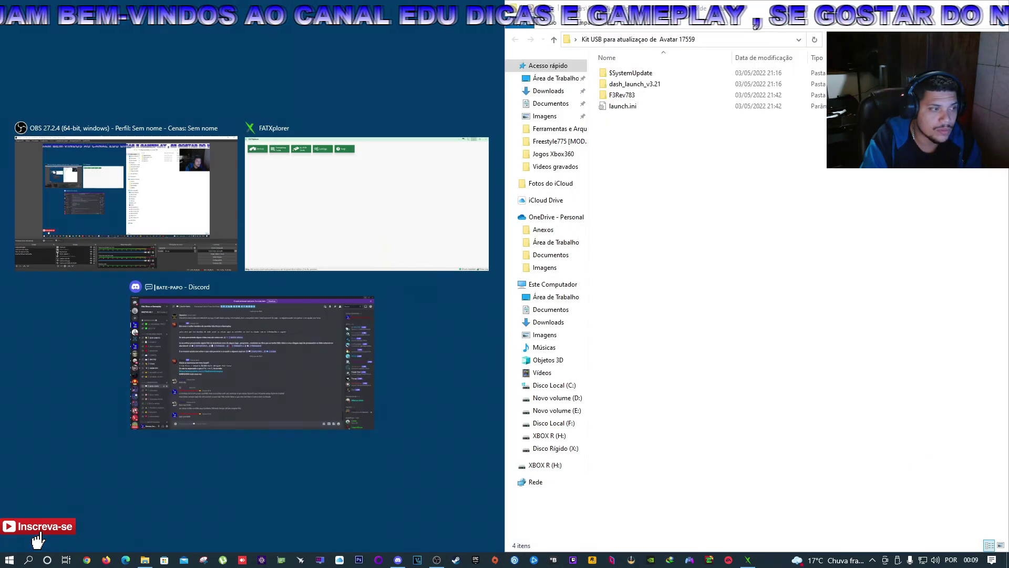
Open a second File Explorer window snapped to the left half of the screen and show Disco Rígido (X:) in it.
click(458, 364)
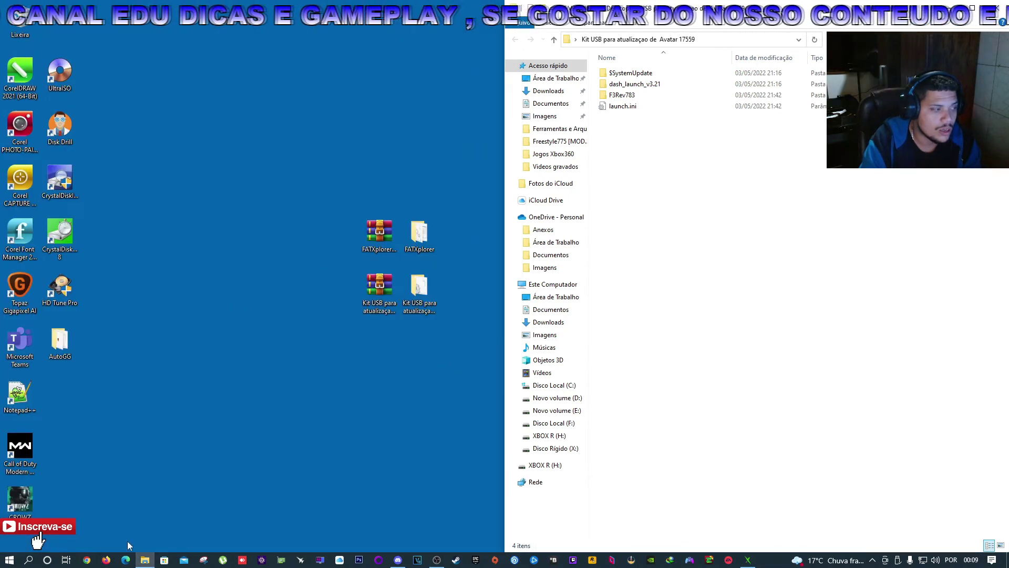
right_click(151, 561)
click(132, 505)
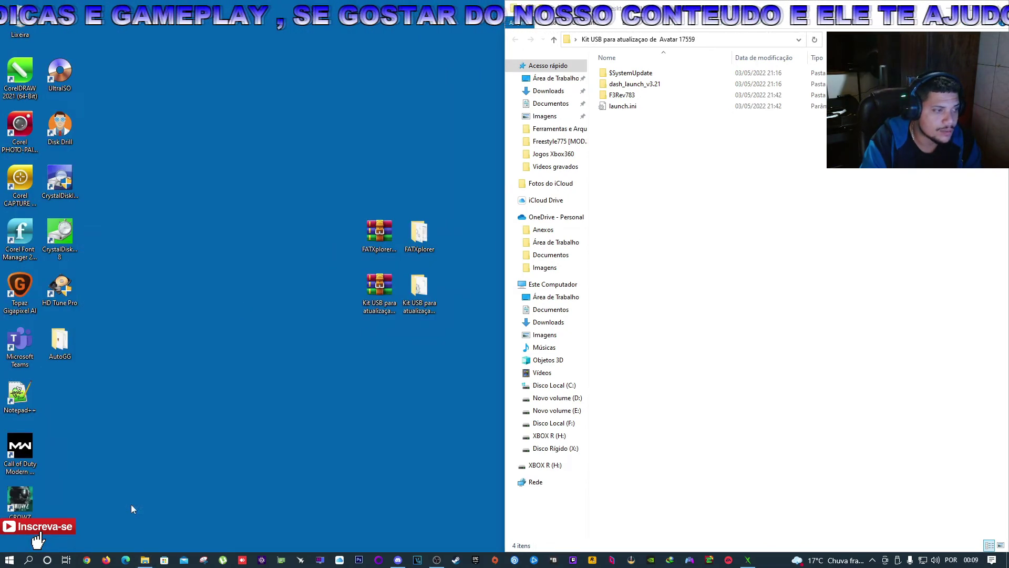
drag(734, 152, 1, 160)
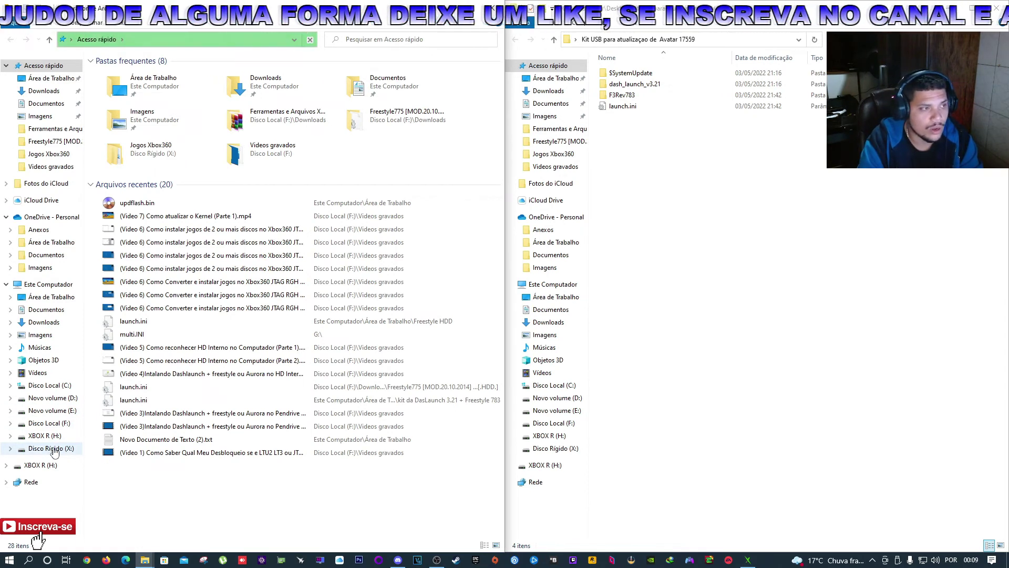
click(51, 449)
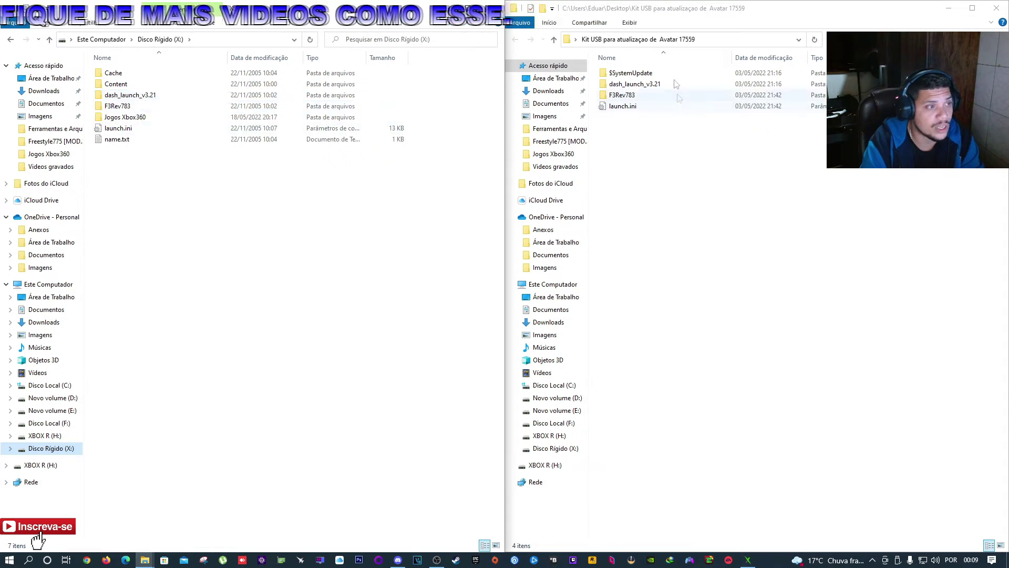
Copy the $SystemUpdate folder from the avatar kit folder to the root of Disco Rígido (X:) and close both folder windows.
right_click(640, 76)
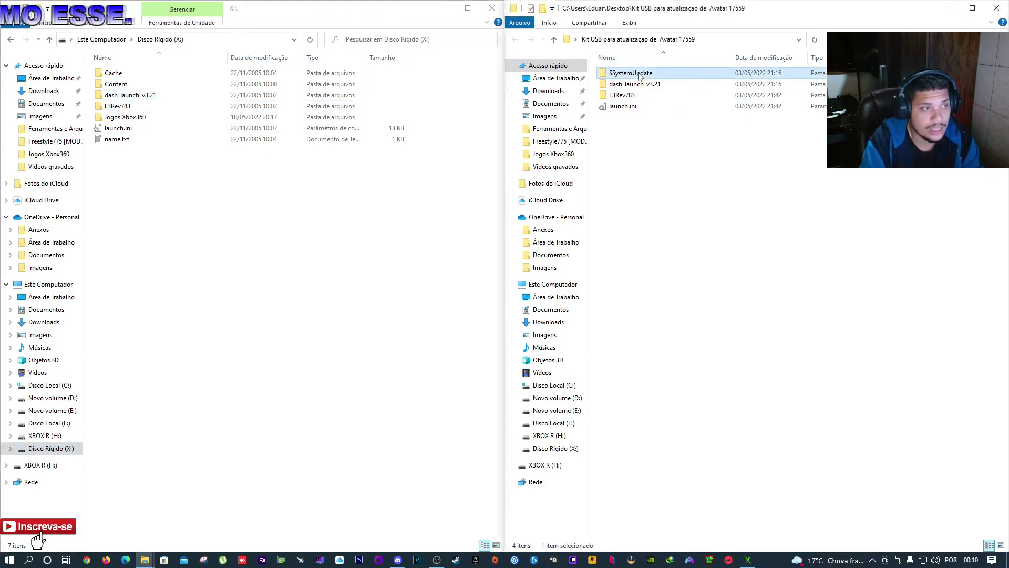
click(667, 327)
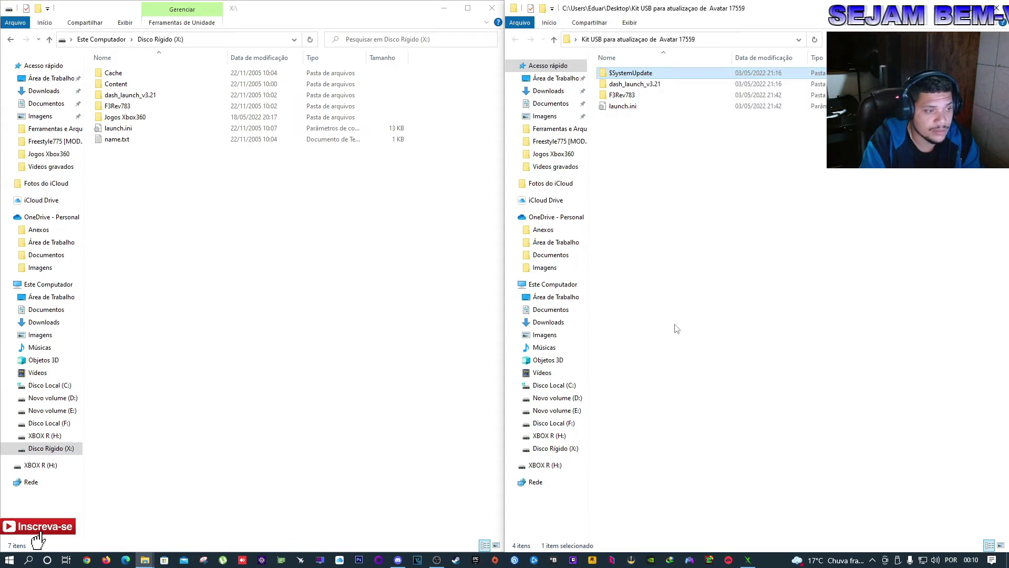
right_click(146, 219)
click(178, 288)
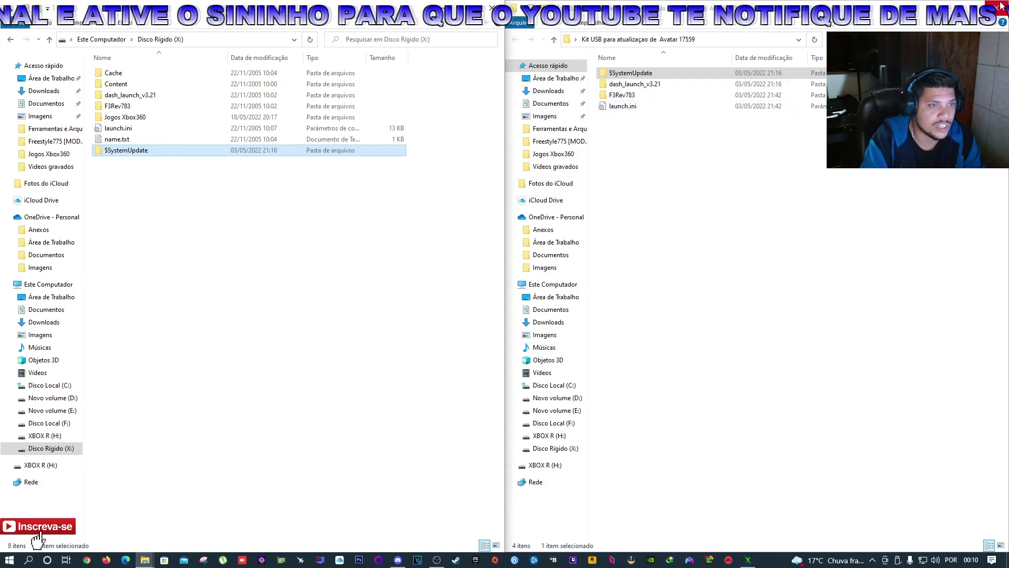
click(1002, 4)
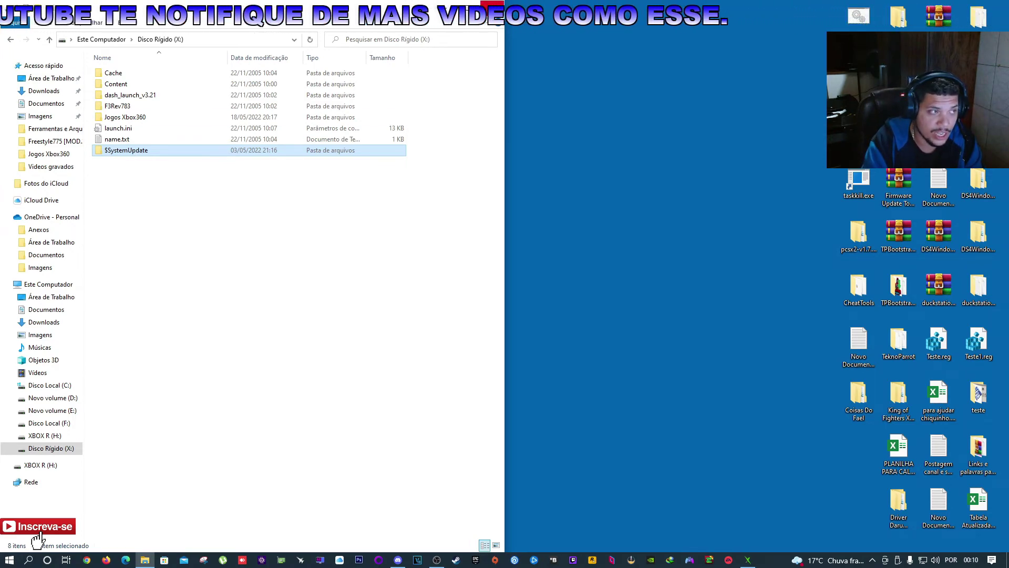
click(492, 5)
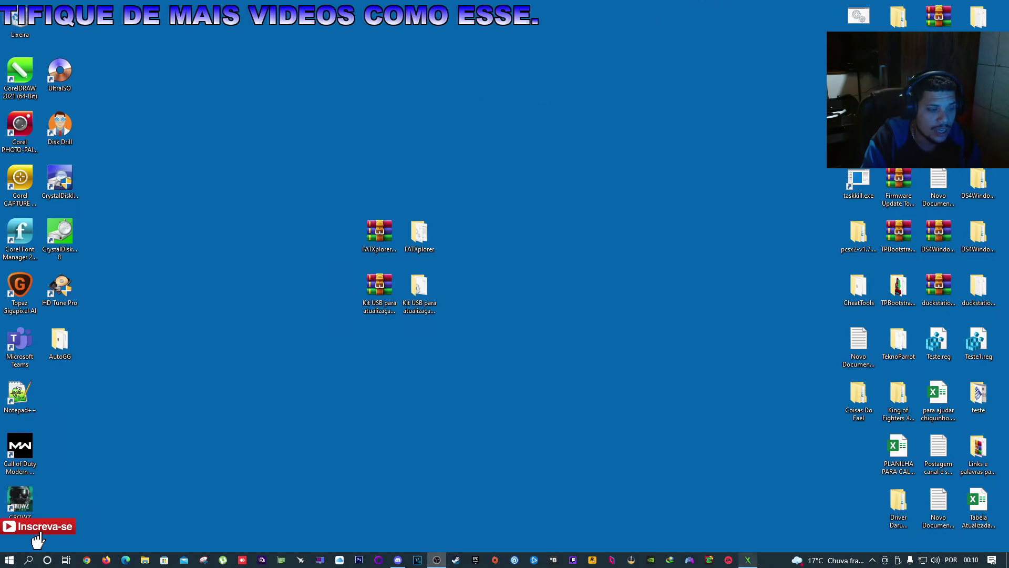
Switch to FATXplorer, unmount the Disco Rígido Xbox 360 HDD from drive X, and close the program.
mouse_move(747, 560)
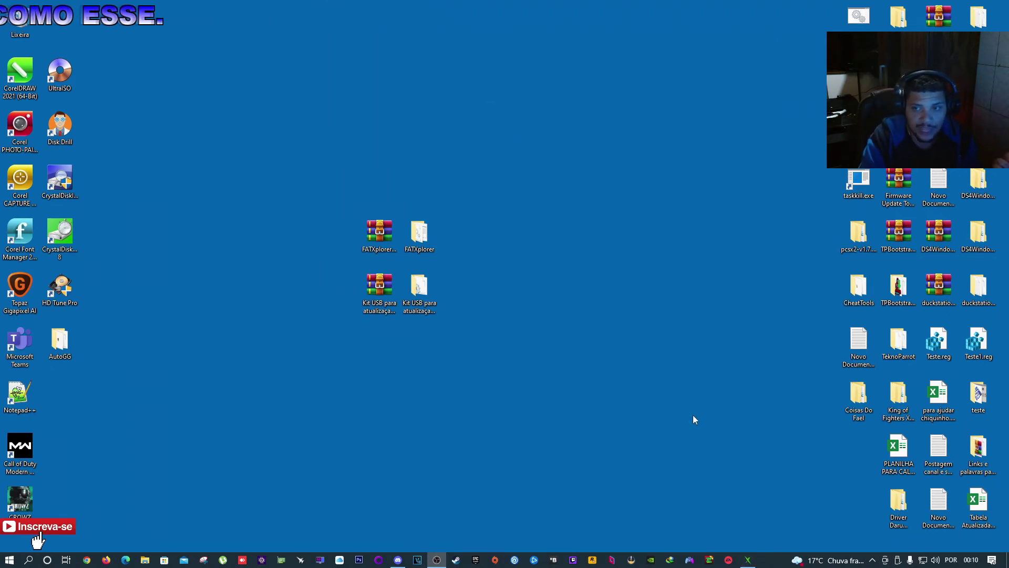
click(749, 563)
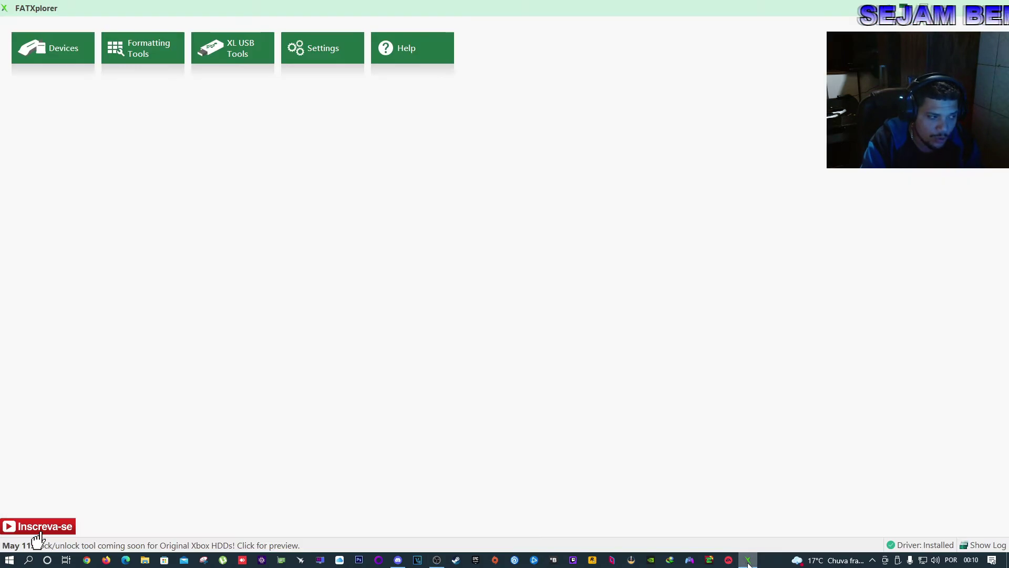
click(56, 52)
mouse_move(566, 103)
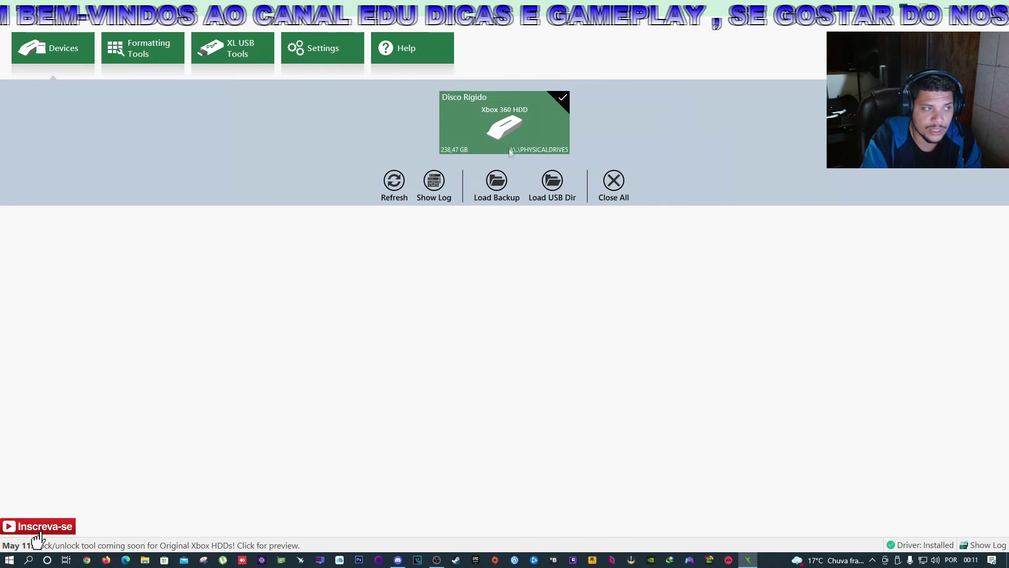
click(516, 127)
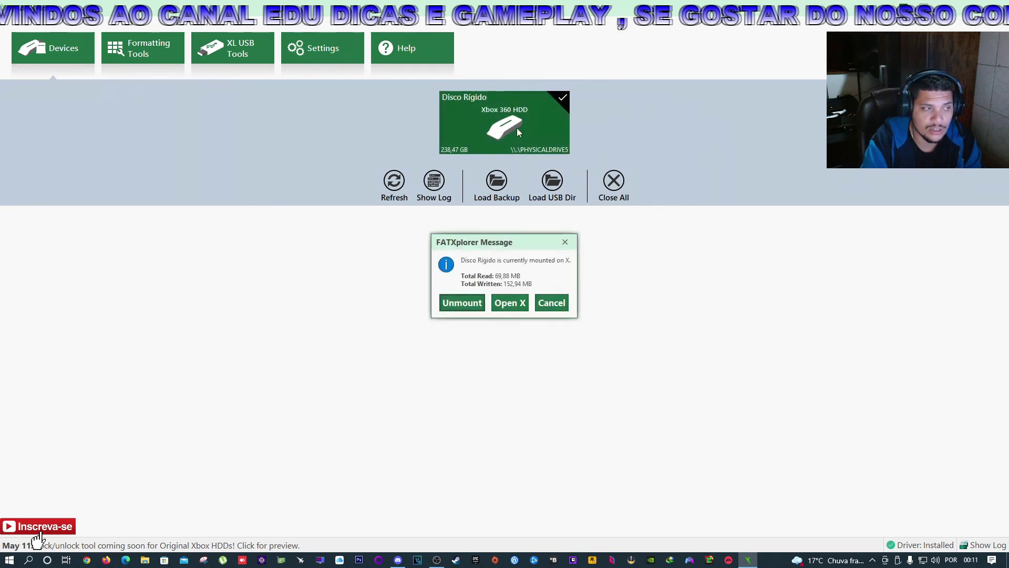
click(459, 304)
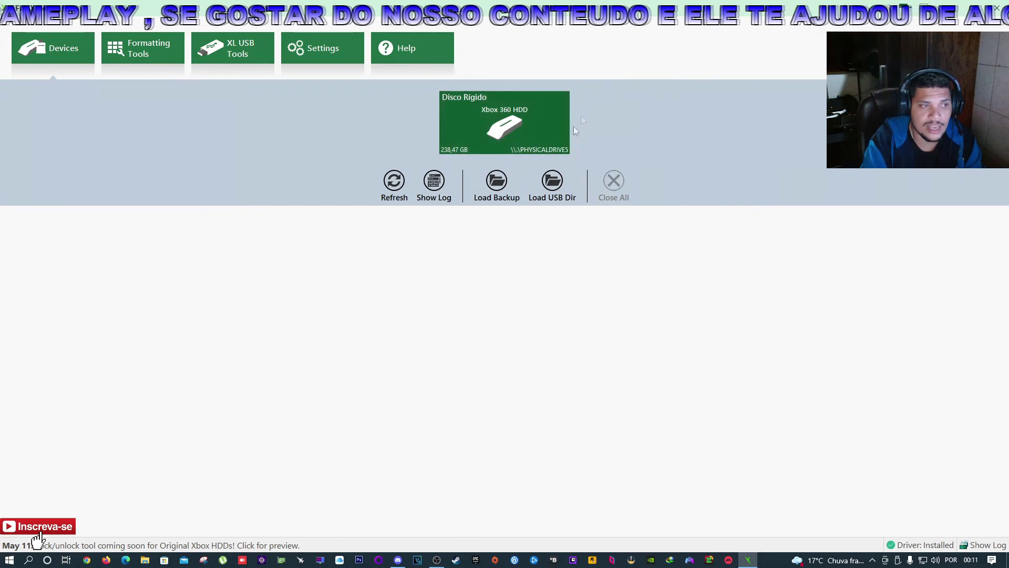
key(alt+F4)
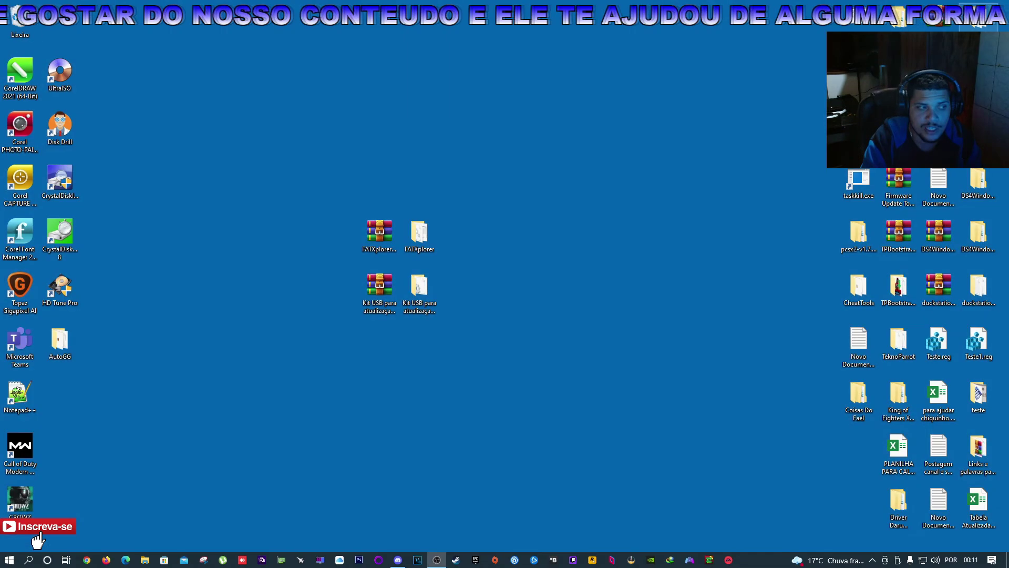
Safely eject the USB 2.0 SATA BRIDGE hard drive and the Mass Storage USB drive XBOX R (H:).
click(899, 561)
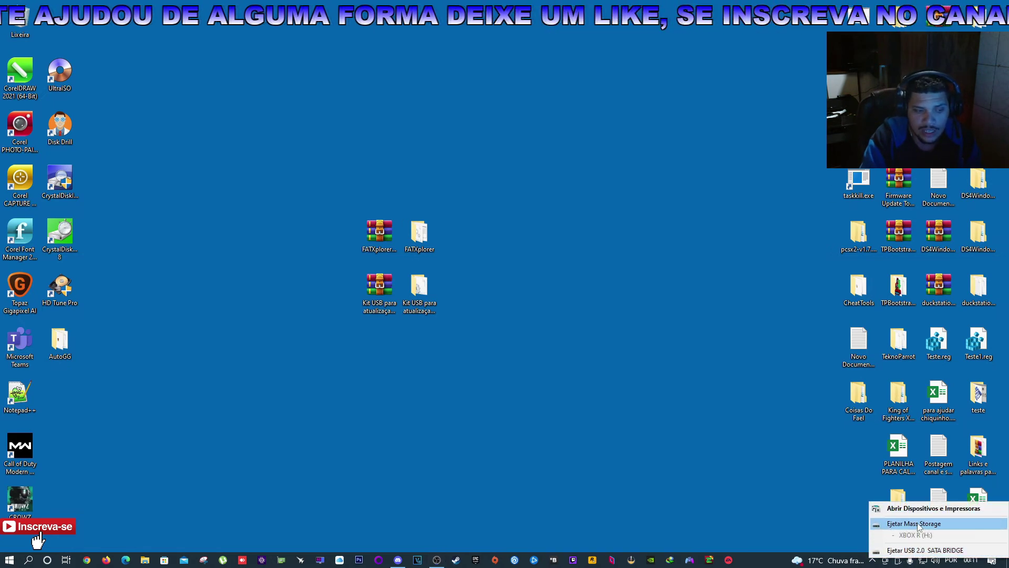
click(905, 551)
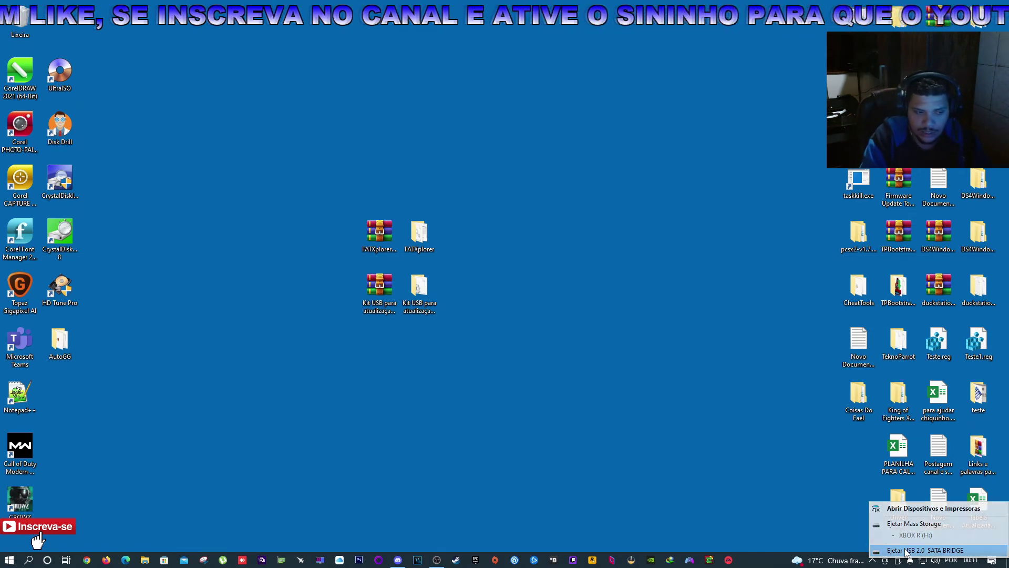
click(898, 561)
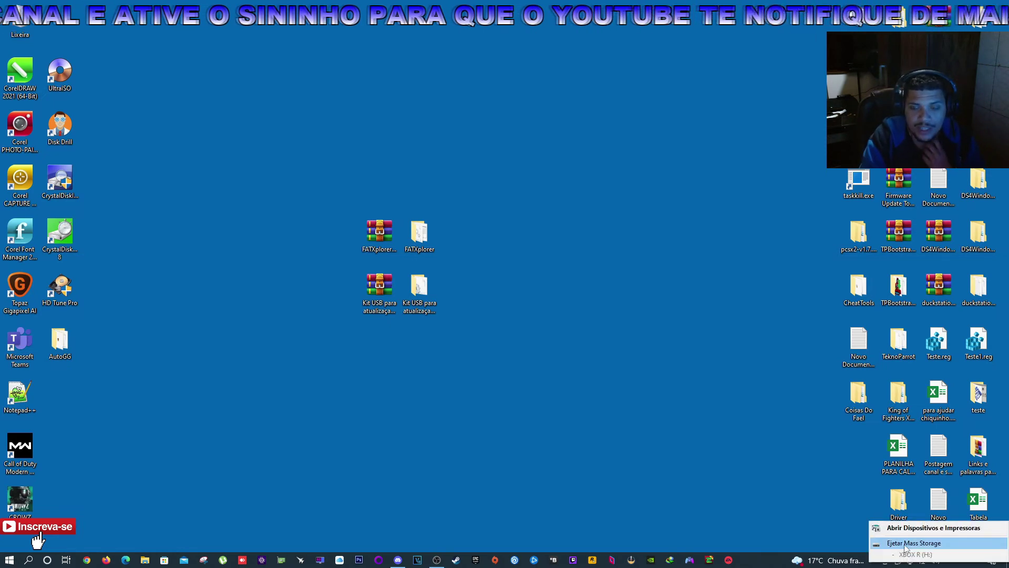
click(905, 546)
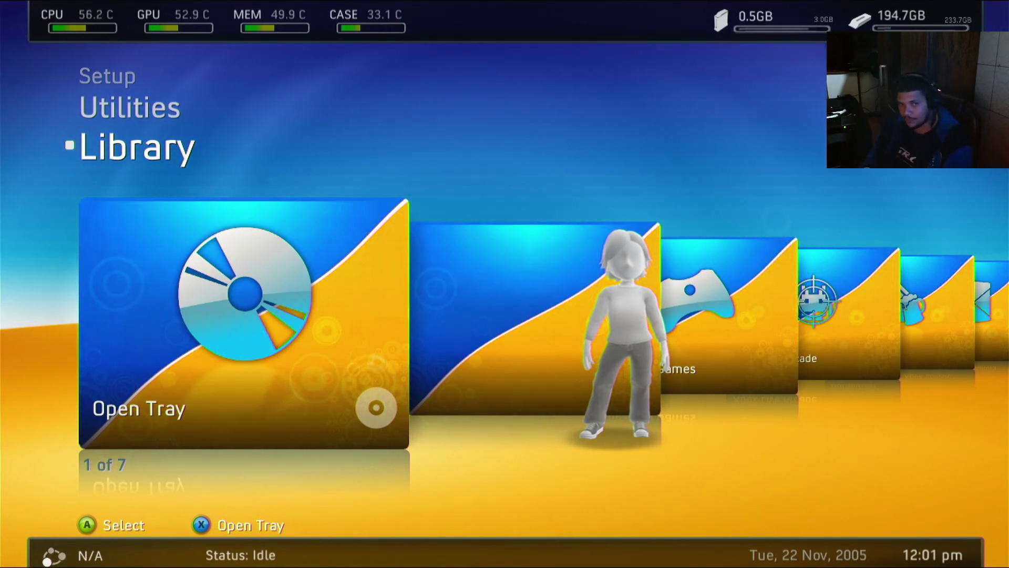
Switch to the Xbox 360 dashboard and go from Library to the Utilities section.
key(Down)
key(Down)
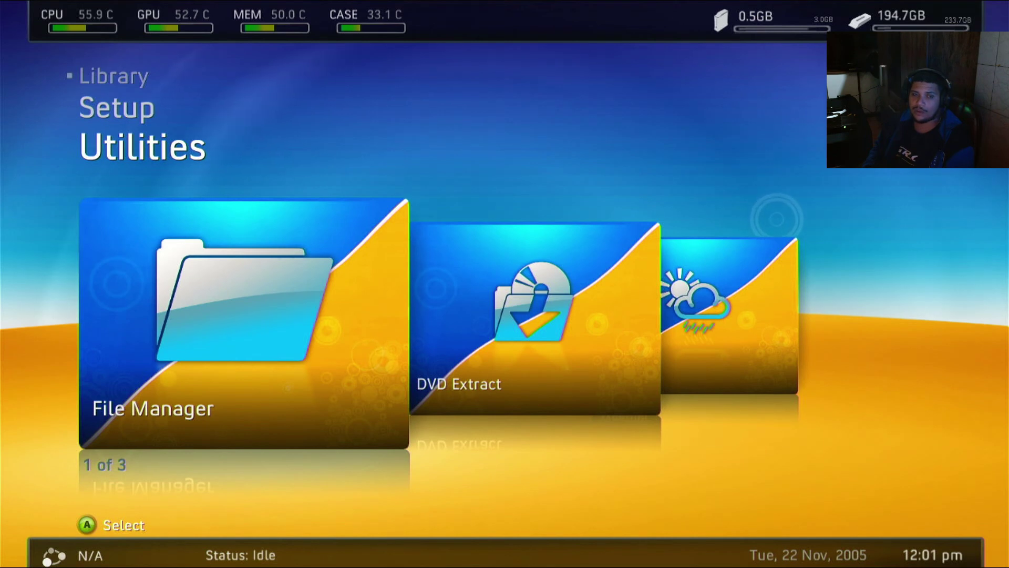